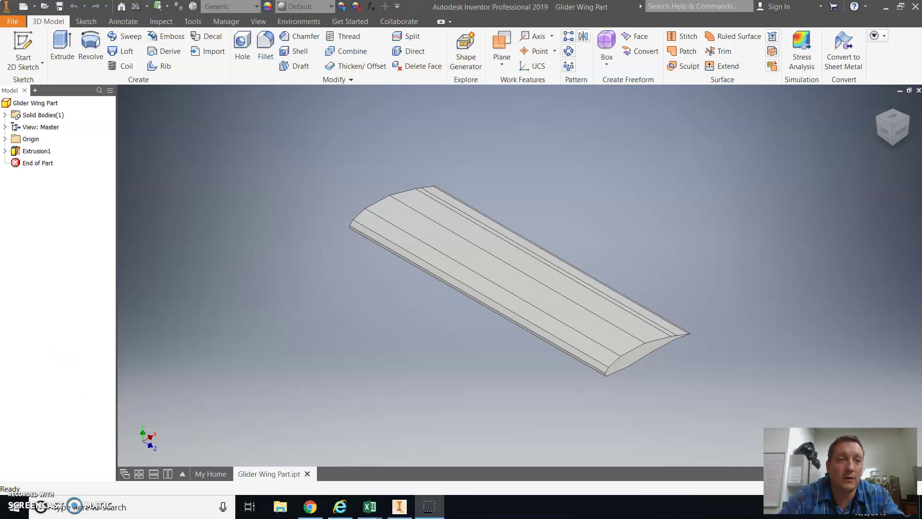
- Create a new blank drawing, Drawing5, from the default template
{"action": "left_click", "coordinate": [7, 131]}
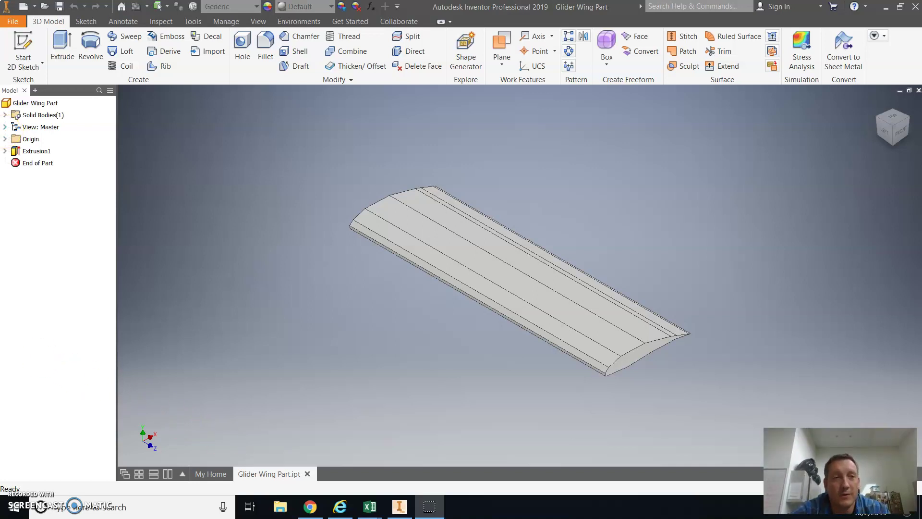
{"action": "left_click", "coordinate": [10, 24]}
{"action": "left_click", "coordinate": [9, 25]}
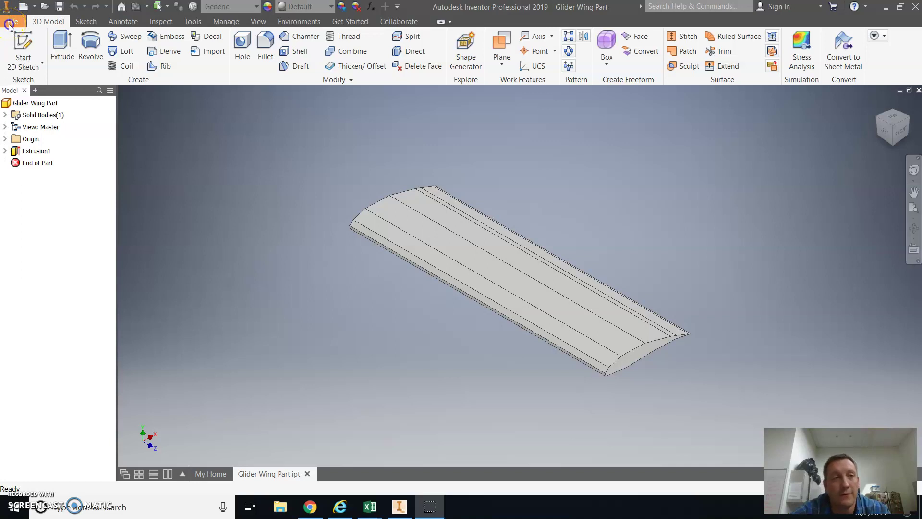
{"action": "mouse_move", "coordinate": [41, 64]}
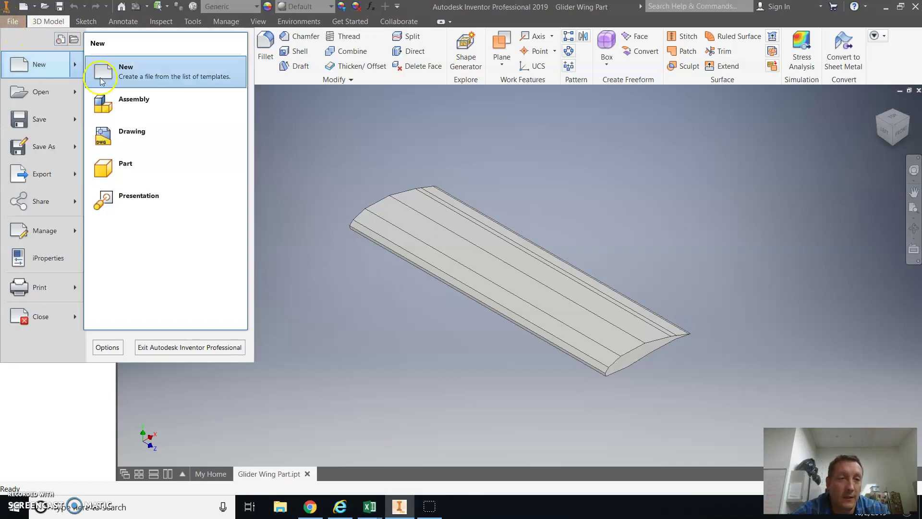
{"action": "left_click", "coordinate": [124, 129]}
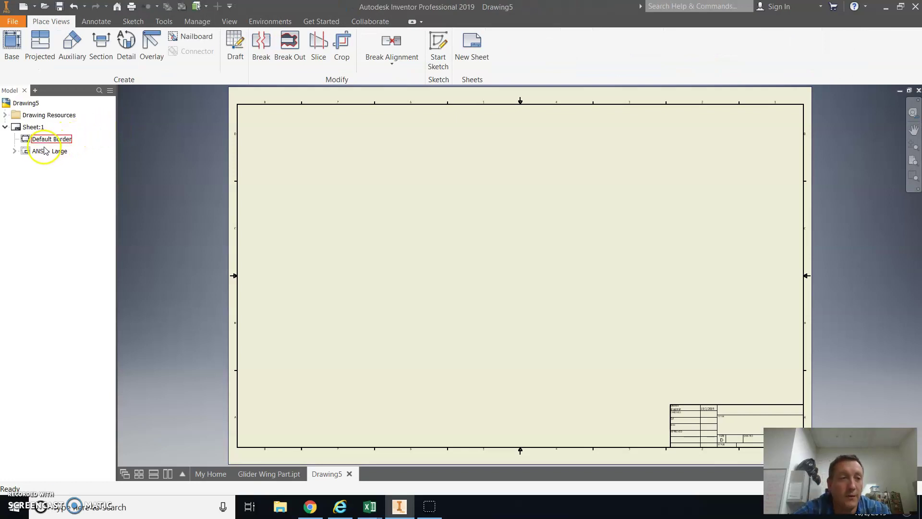
- Change Sheet:1 to the A sheet size
{"action": "right_click", "coordinate": [32, 128]}
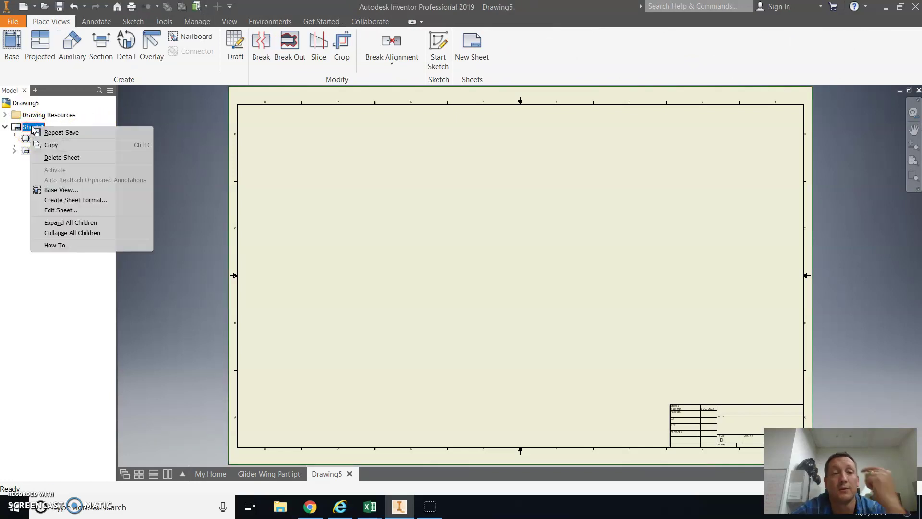
{"action": "left_click", "coordinate": [61, 209]}
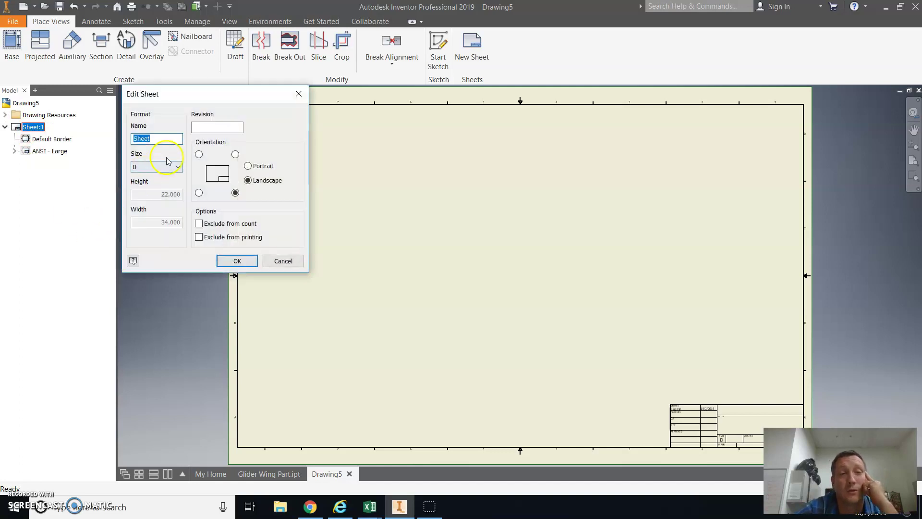
{"action": "left_click", "coordinate": [167, 172]}
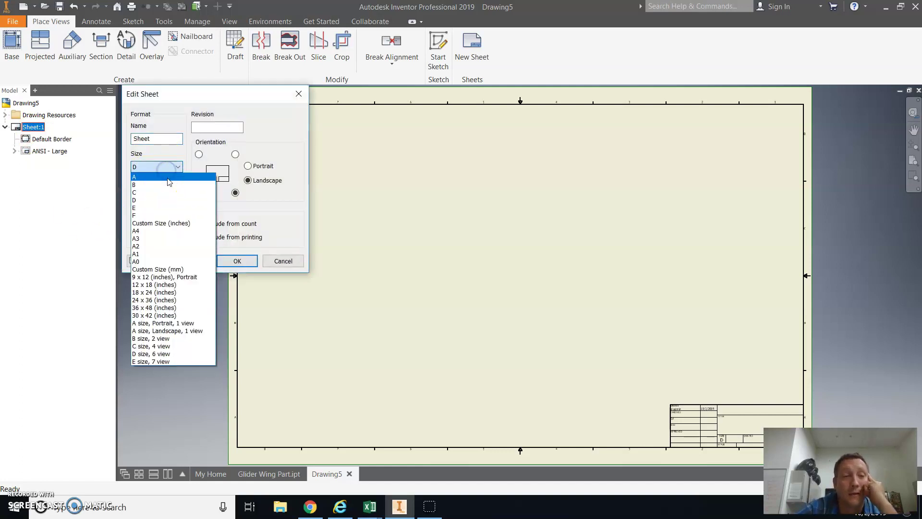
{"action": "left_click", "coordinate": [165, 178]}
{"action": "left_click", "coordinate": [237, 259]}
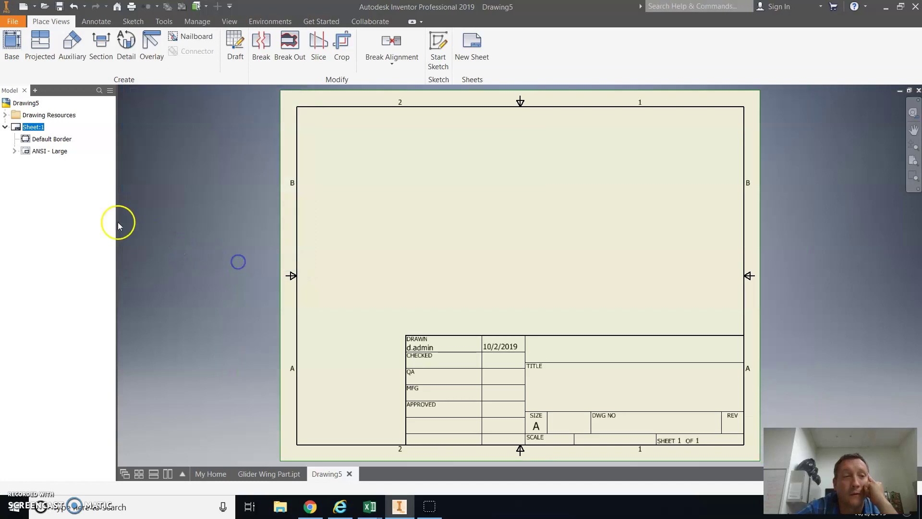
- Delete the ANSI - Large title block, leaving only the border
{"action": "left_click", "coordinate": [38, 157]}
{"action": "right_click", "coordinate": [38, 156]}
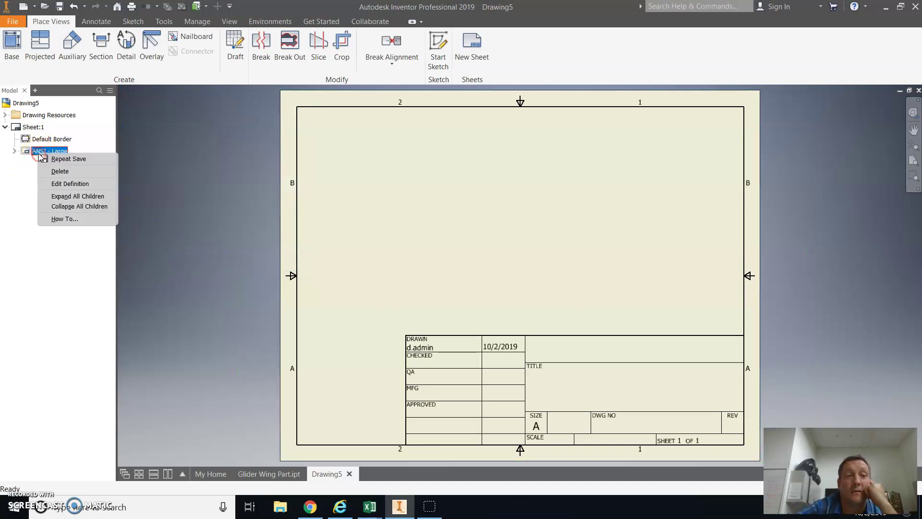
{"action": "left_click", "coordinate": [58, 172]}
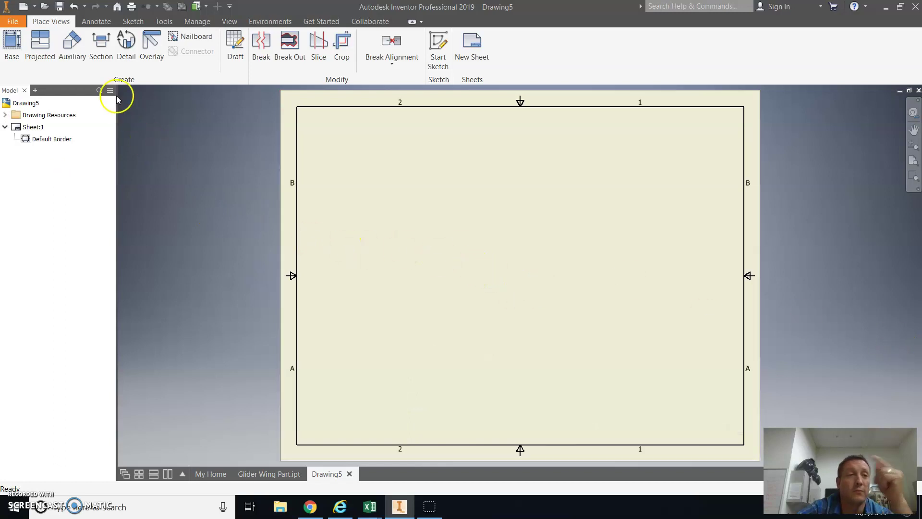
- Place a 1/2-scale BACK base view of Glider Wing Part.ipt's airfoil in the lower-left corner
{"action": "left_click", "coordinate": [12, 48]}
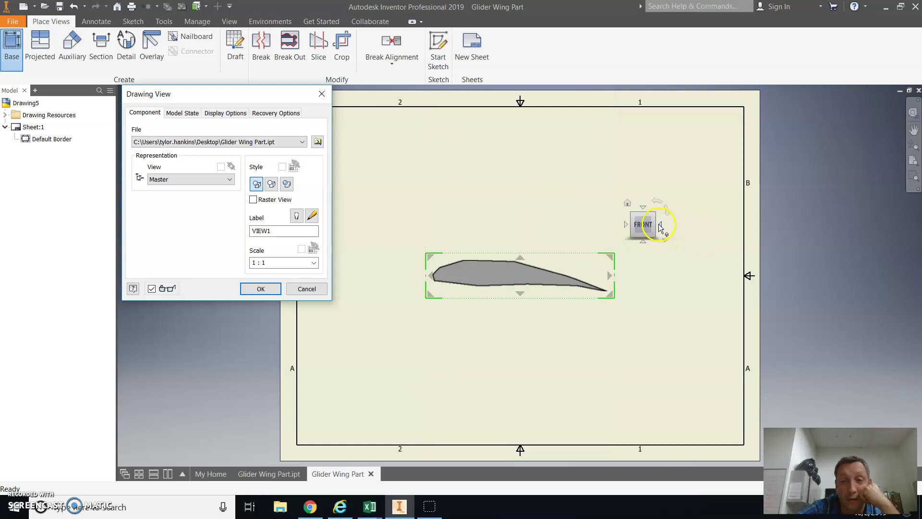
{"action": "left_click", "coordinate": [652, 224]}
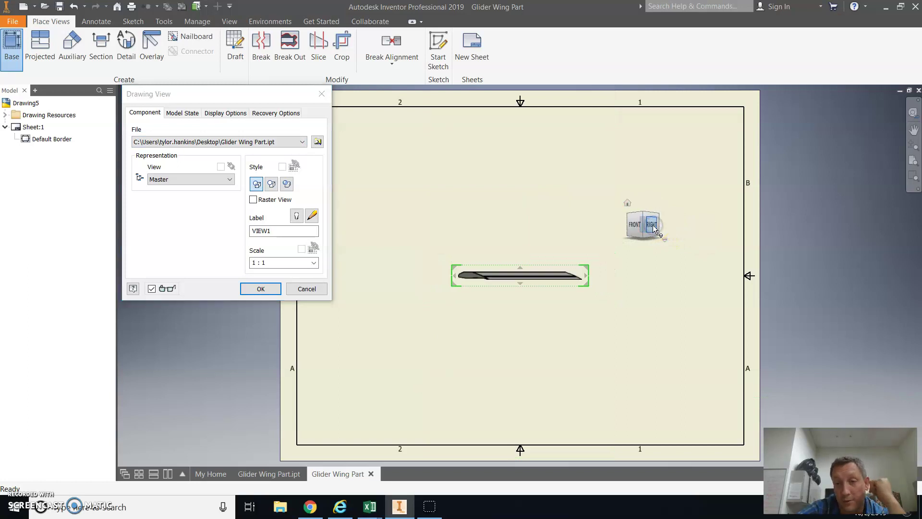
{"action": "left_click", "coordinate": [652, 224]}
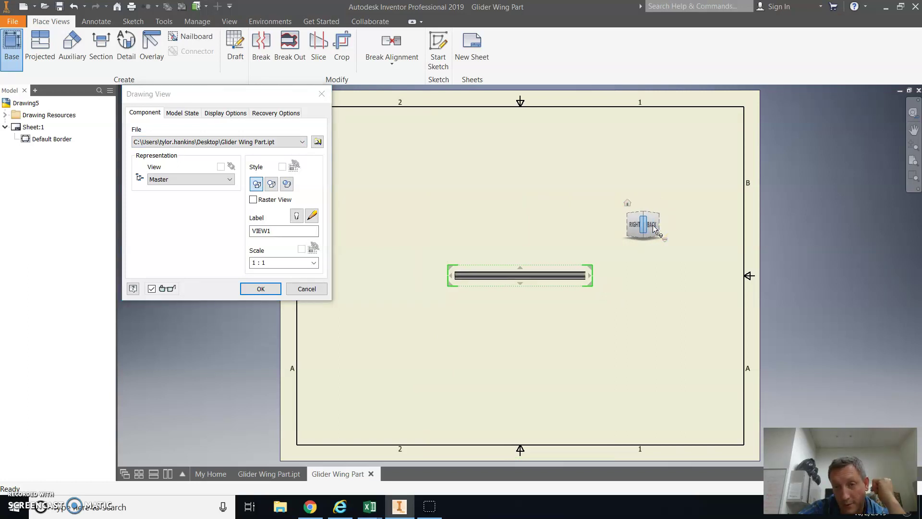
{"action": "left_click", "coordinate": [646, 229]}
{"action": "triple_click", "coordinate": [269, 262]}
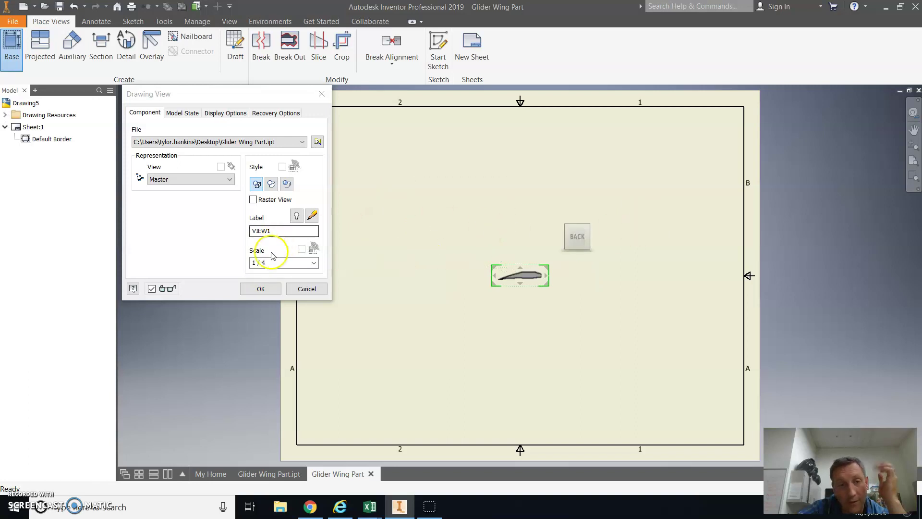
{"action": "type", "text": "1 / 4"}
{"action": "left_click_drag", "start_coordinate": [288, 262], "coordinate": [248, 266]}
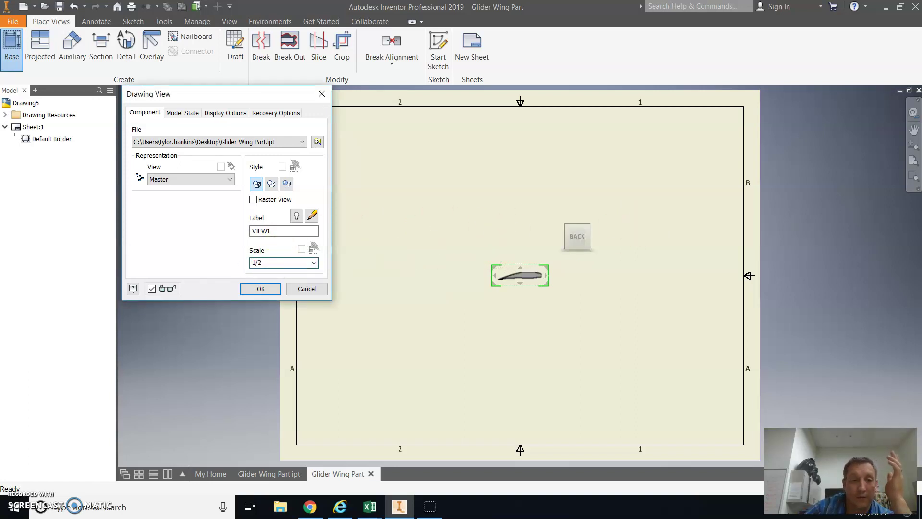
{"action": "key", "text": "Return"}
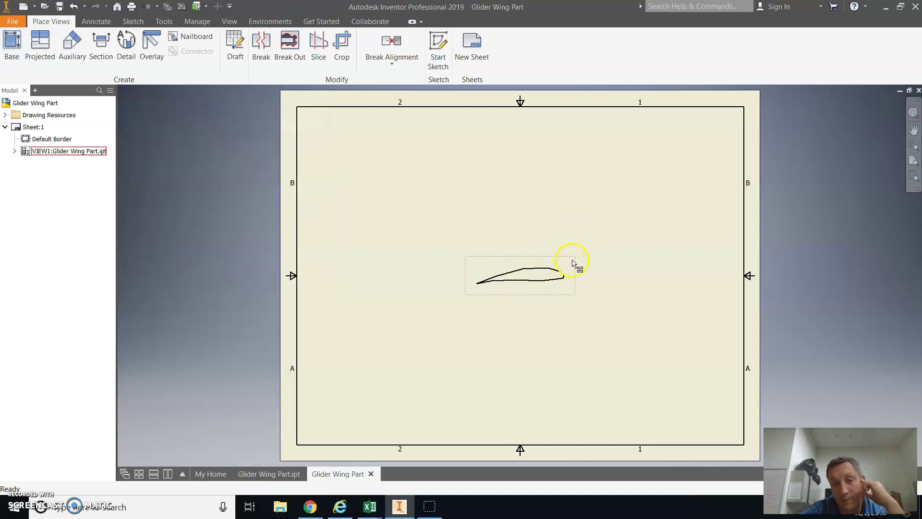
{"action": "left_click_drag", "start_coordinate": [572, 261], "coordinate": [439, 383]}
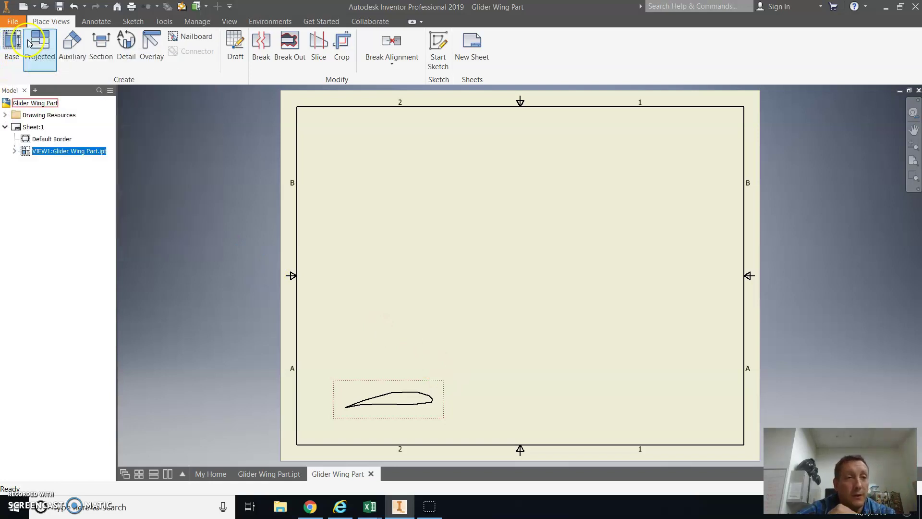
- Project a top view, a long side view and an upper-right isometric view from the airfoil view
{"action": "left_click", "coordinate": [29, 43]}
{"action": "left_click", "coordinate": [374, 250]}
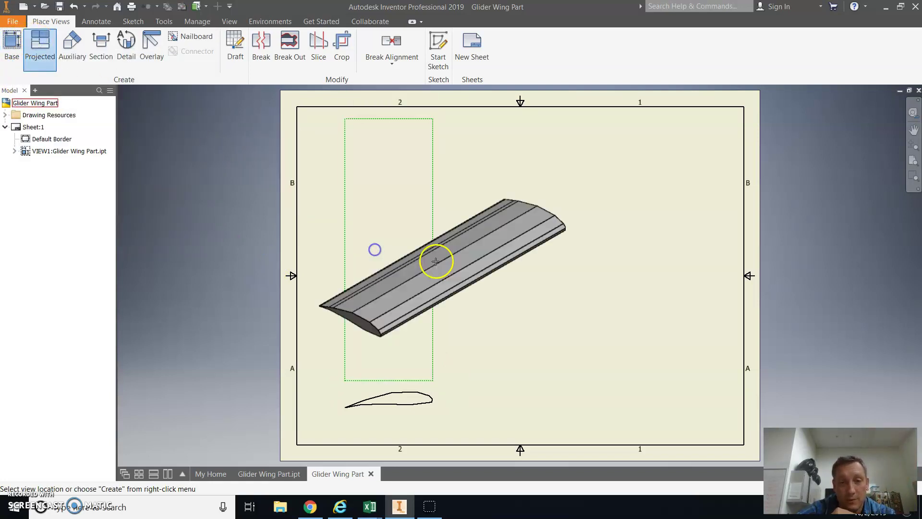
{"action": "left_click", "coordinate": [600, 402]}
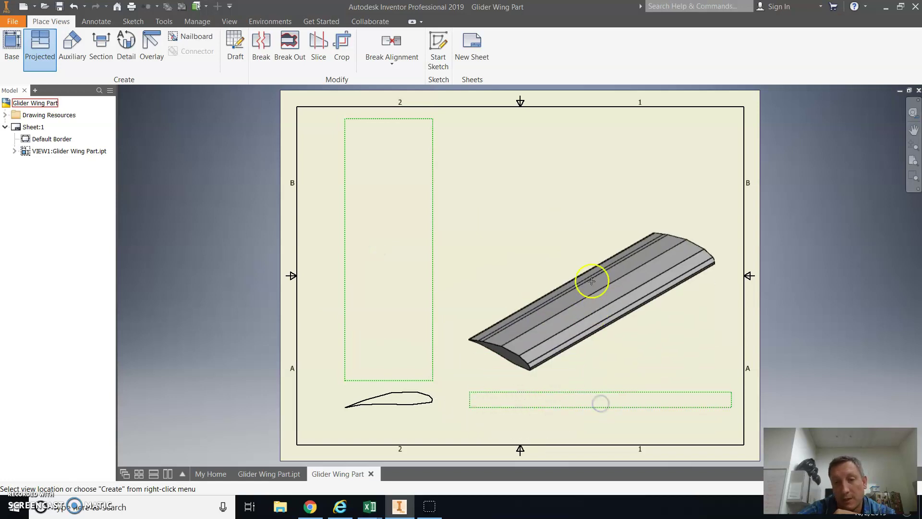
{"action": "left_click", "coordinate": [582, 239]}
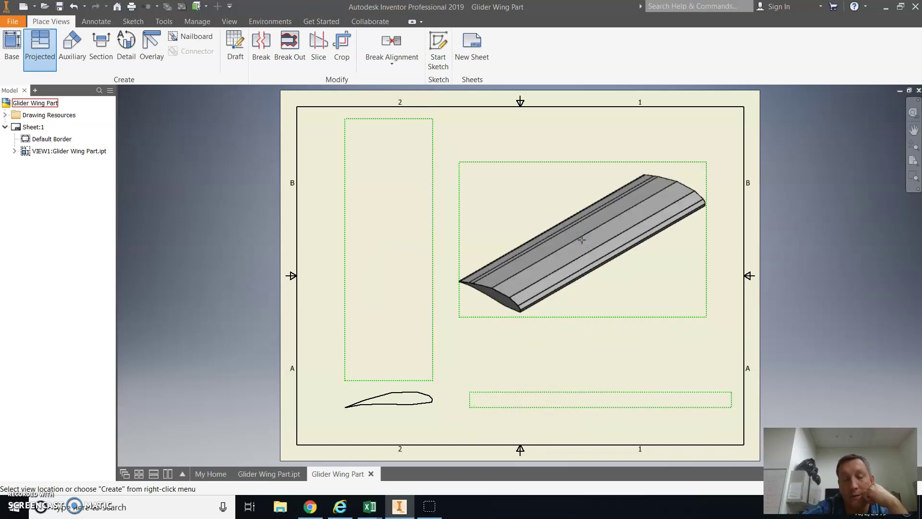
{"action": "right_click", "coordinate": [581, 240]}
{"action": "left_click", "coordinate": [626, 239]}
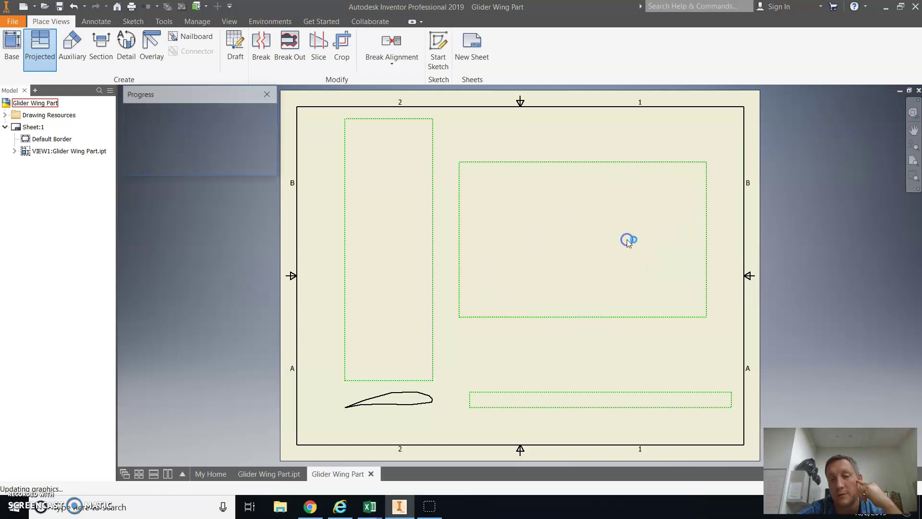
- Set the wing view style to Hidden Line Removed so no dashed lines show
{"action": "left_click", "coordinate": [443, 331]}
{"action": "double_click", "coordinate": [442, 330]}
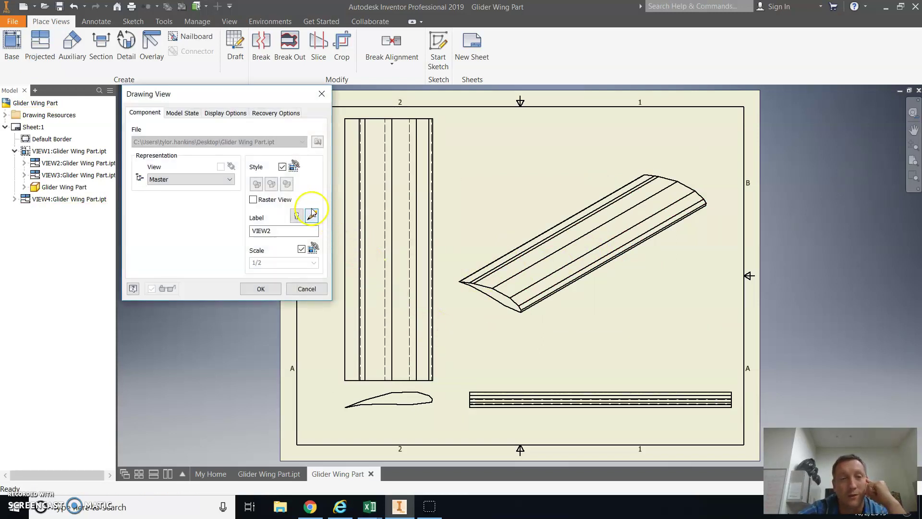
{"action": "left_click", "coordinate": [272, 288]}
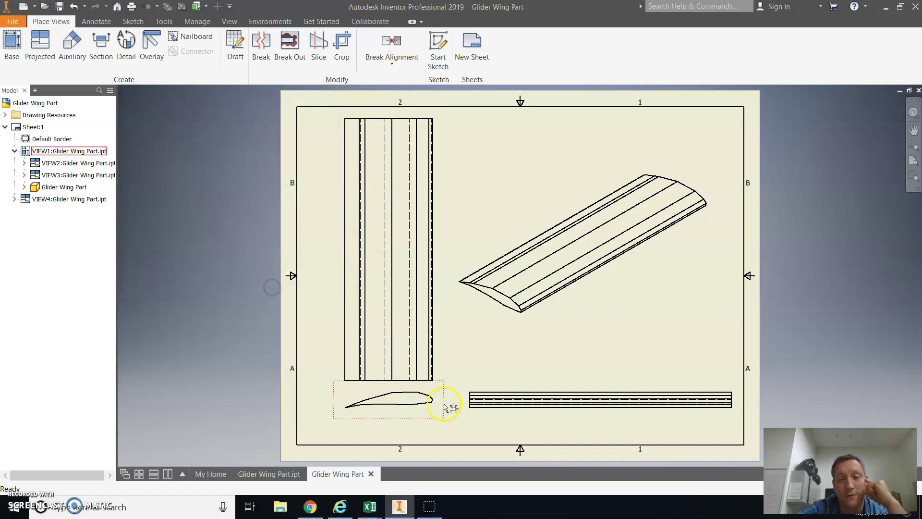
{"action": "double_click", "coordinate": [444, 403]}
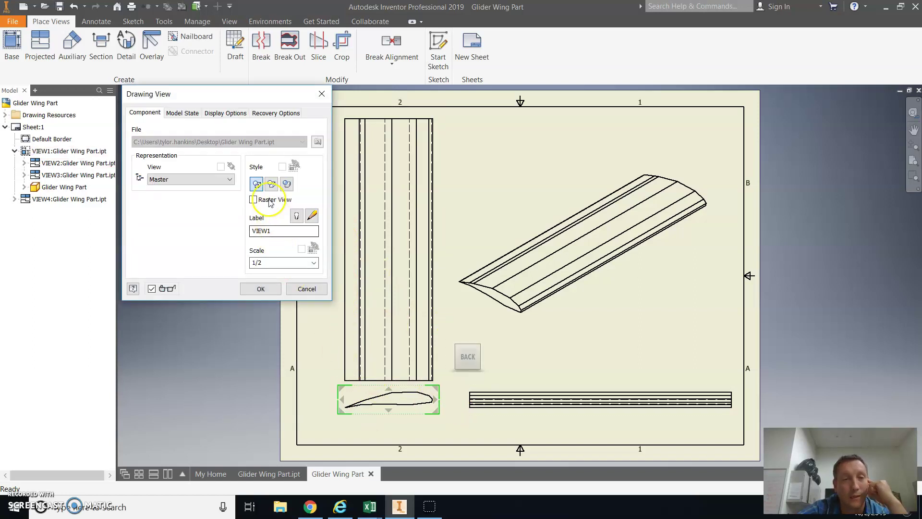
{"action": "left_click", "coordinate": [272, 185]}
{"action": "left_click", "coordinate": [261, 288]}
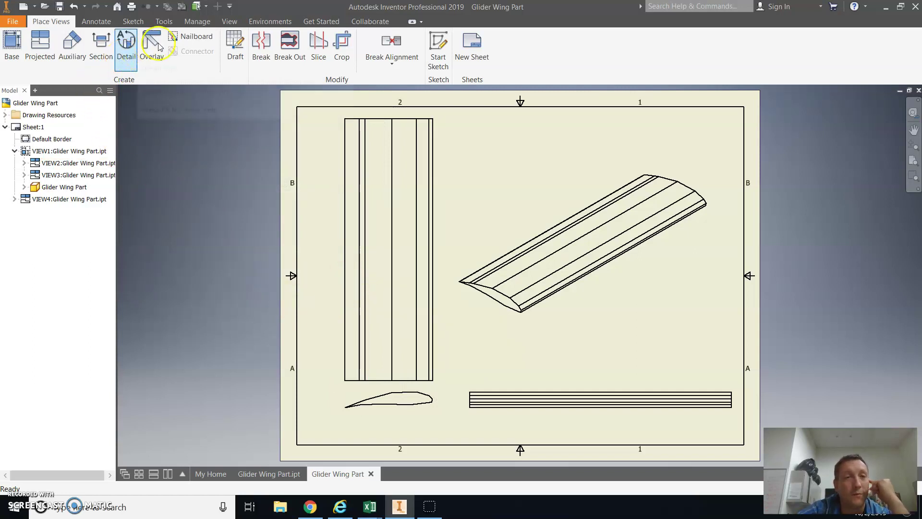
- Dimension the airfoil chord at 4.01" from leading to trailing edge
{"action": "left_click", "coordinate": [96, 21]}
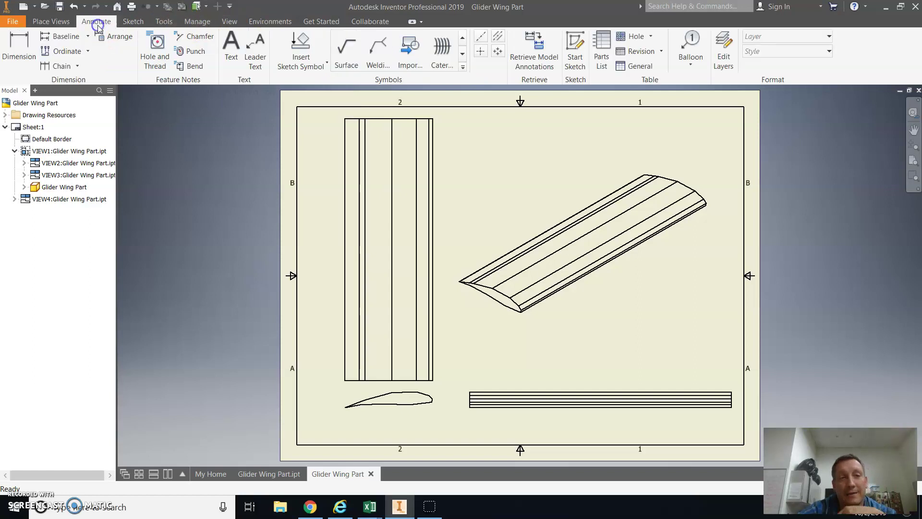
{"action": "left_click", "coordinate": [19, 48]}
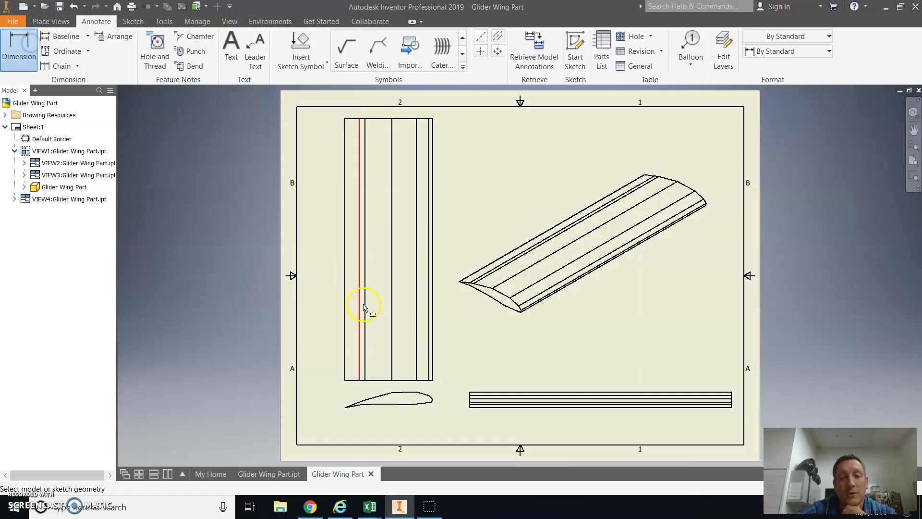
{"action": "left_click", "coordinate": [346, 407]}
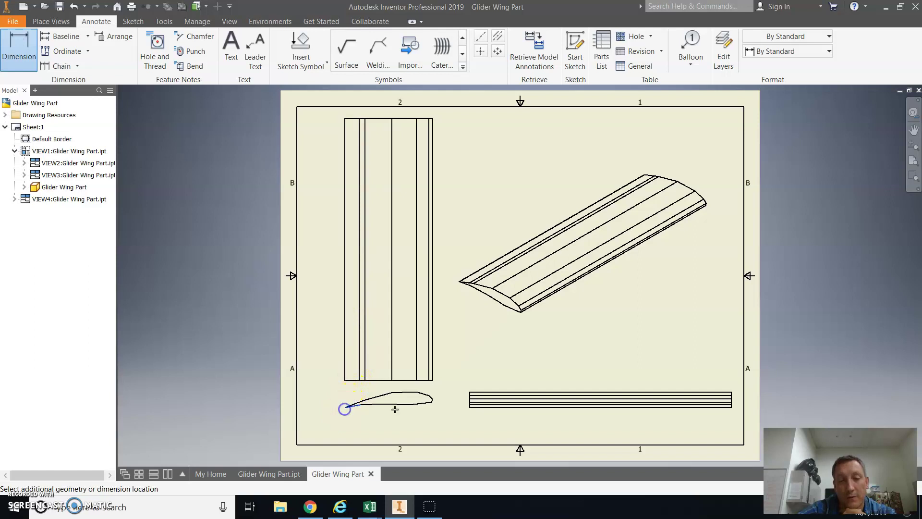
{"action": "left_click", "coordinate": [434, 399]}
{"action": "left_click", "coordinate": [409, 388]}
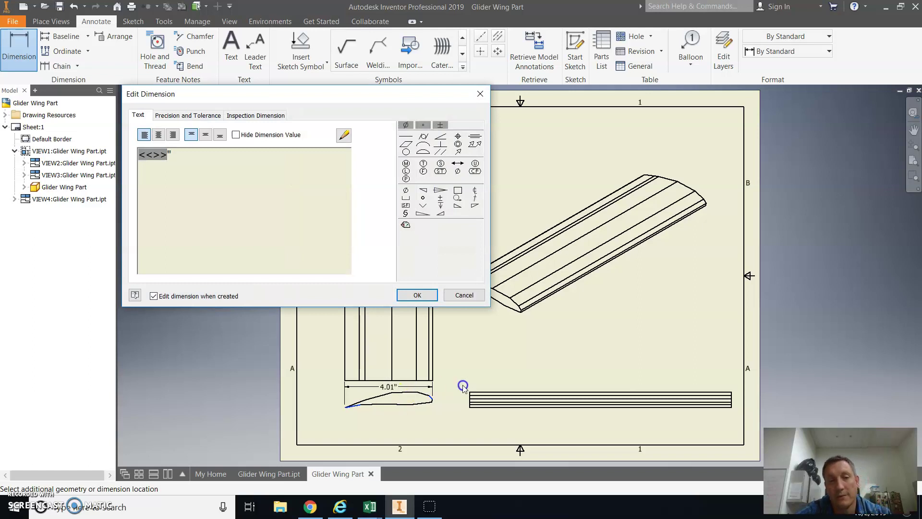
{"action": "left_click", "coordinate": [414, 294]}
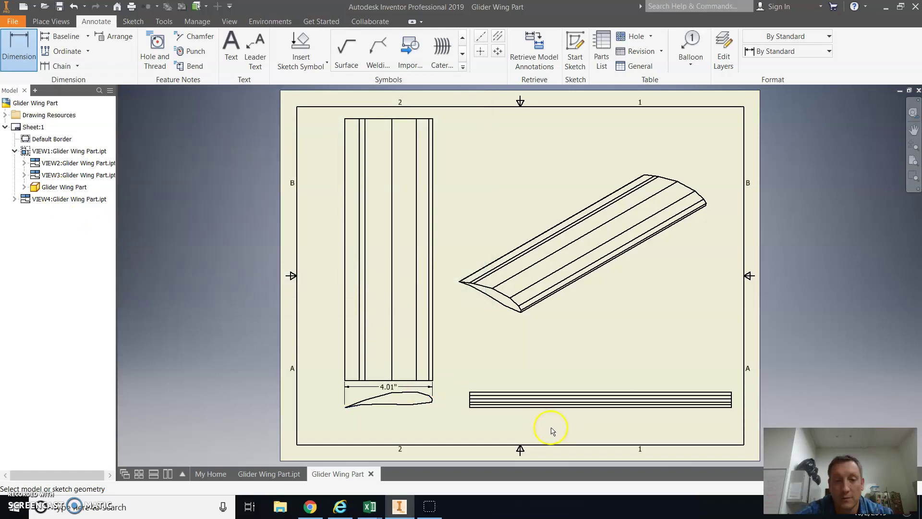
- Add the .72" wing thickness and 12.00" wing length dimensions
{"action": "left_click", "coordinate": [518, 408]}
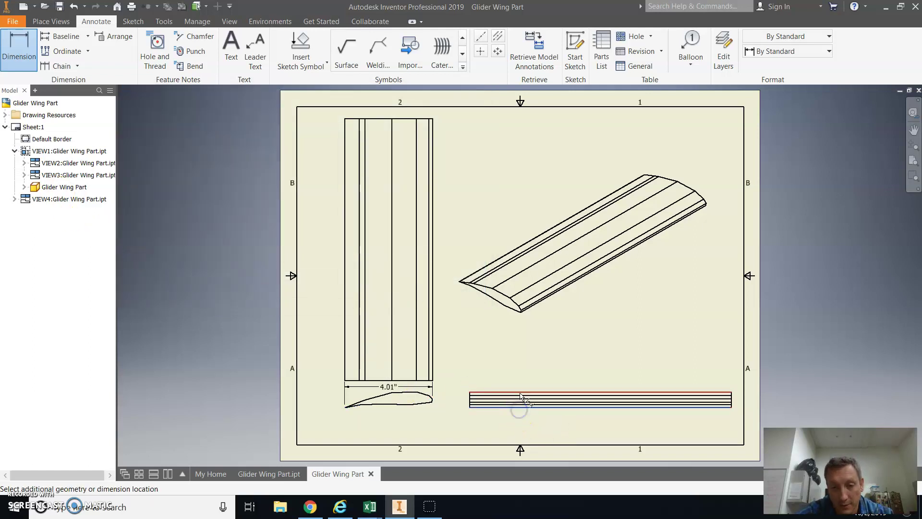
{"action": "left_click", "coordinate": [520, 392]}
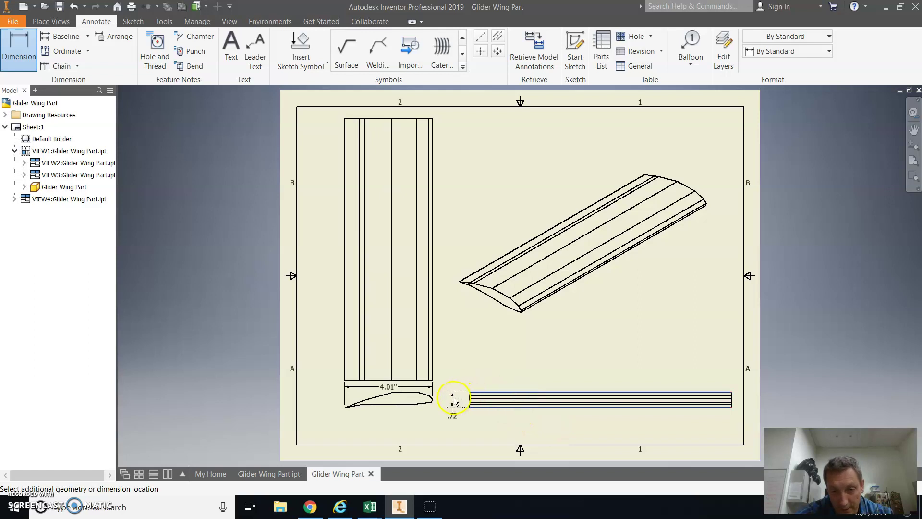
{"action": "left_click", "coordinate": [453, 400]}
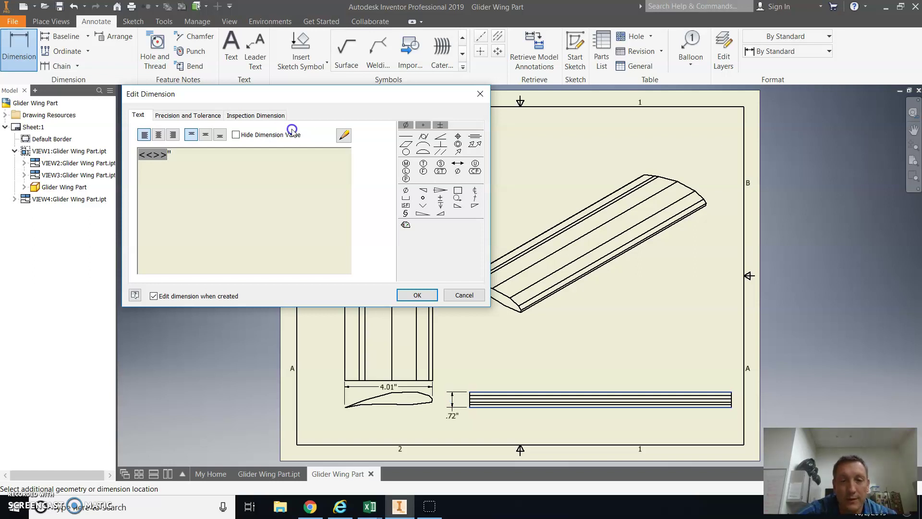
{"action": "left_click", "coordinate": [416, 295]}
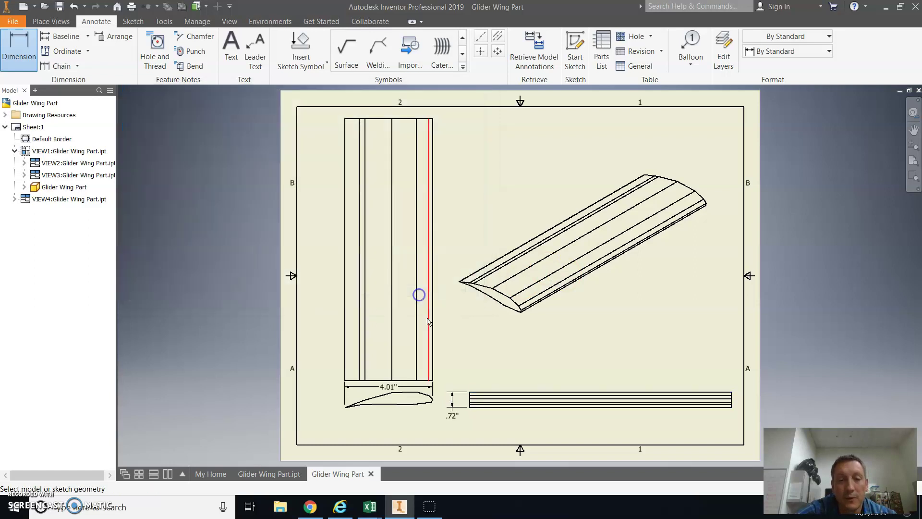
{"action": "left_click", "coordinate": [412, 382]}
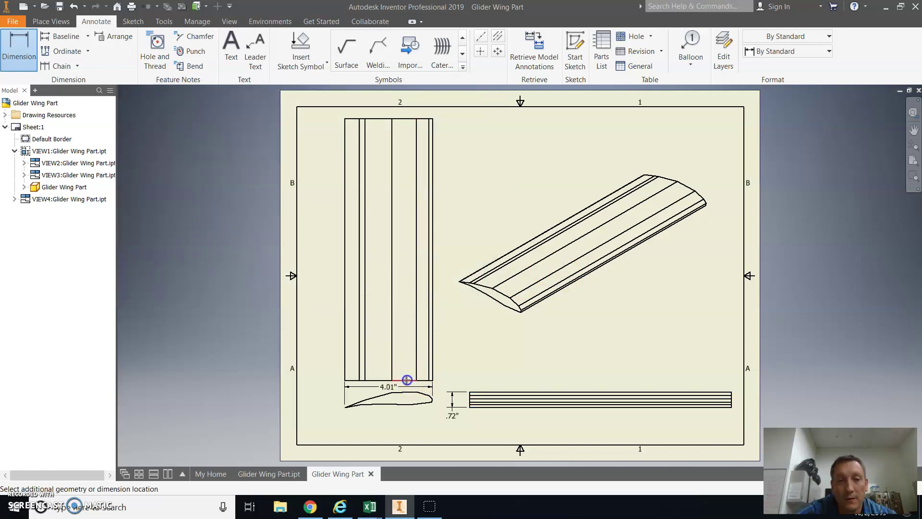
{"action": "left_click", "coordinate": [409, 118]}
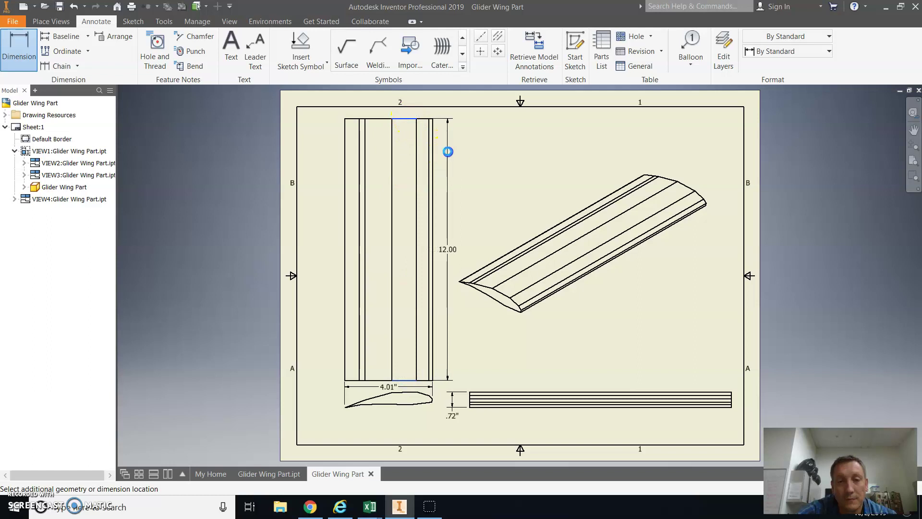
{"action": "left_click", "coordinate": [448, 152]}
{"action": "type", "text": "\""}
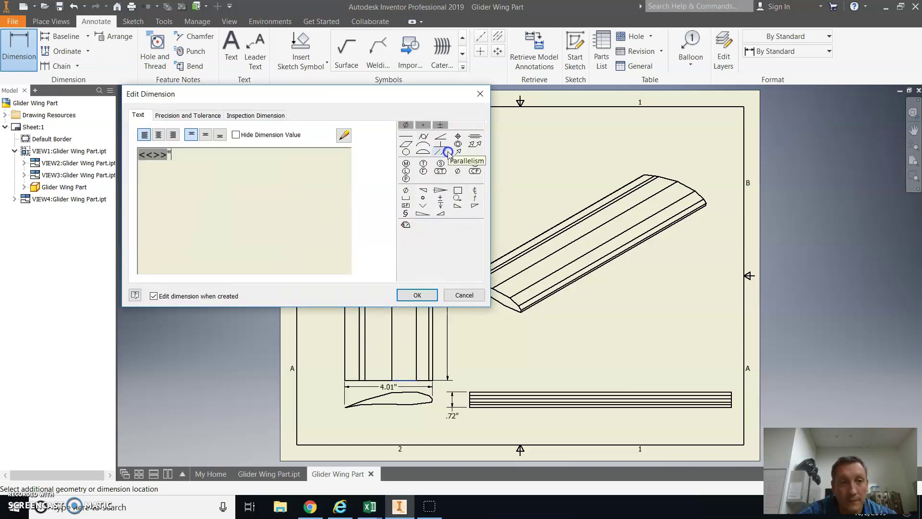
{"action": "left_click", "coordinate": [418, 295]}
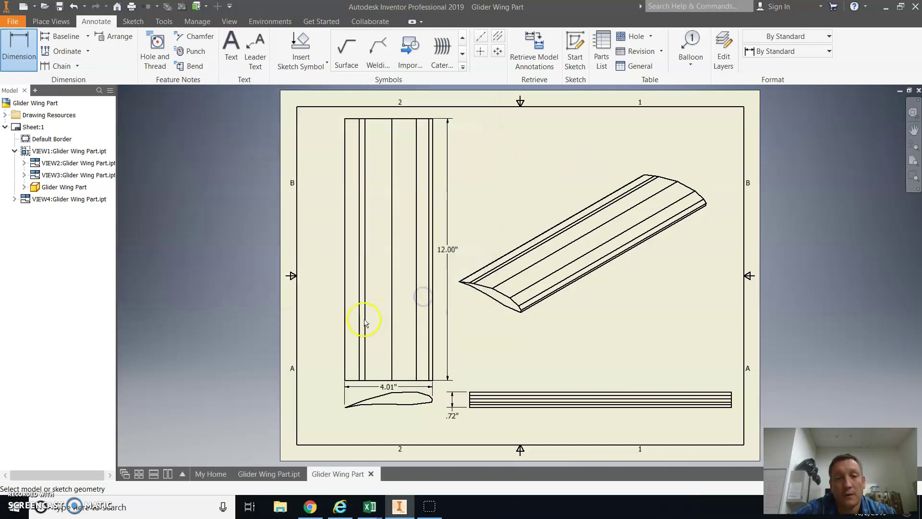
- Add a Name/Period/Date note, each on its own line, to the sheet
{"action": "left_click", "coordinate": [233, 41]}
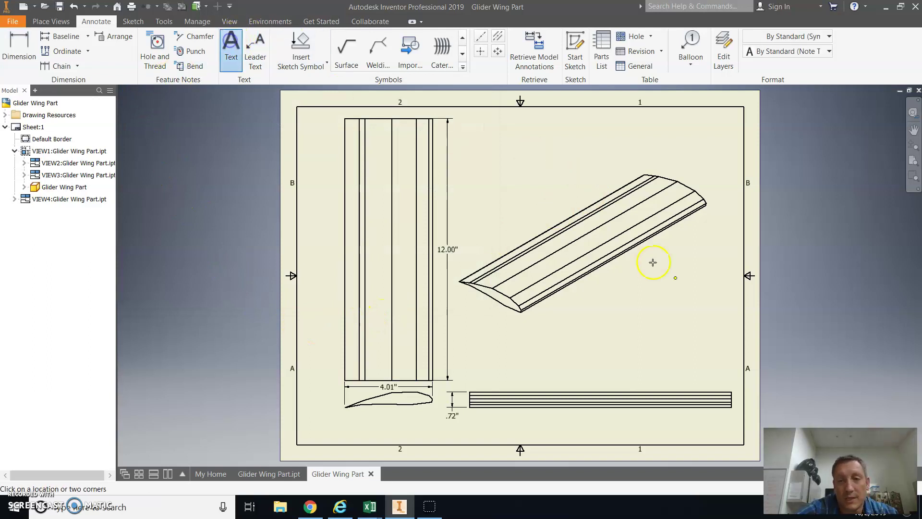
{"action": "left_click_drag", "start_coordinate": [634, 313], "coordinate": [664, 396]}
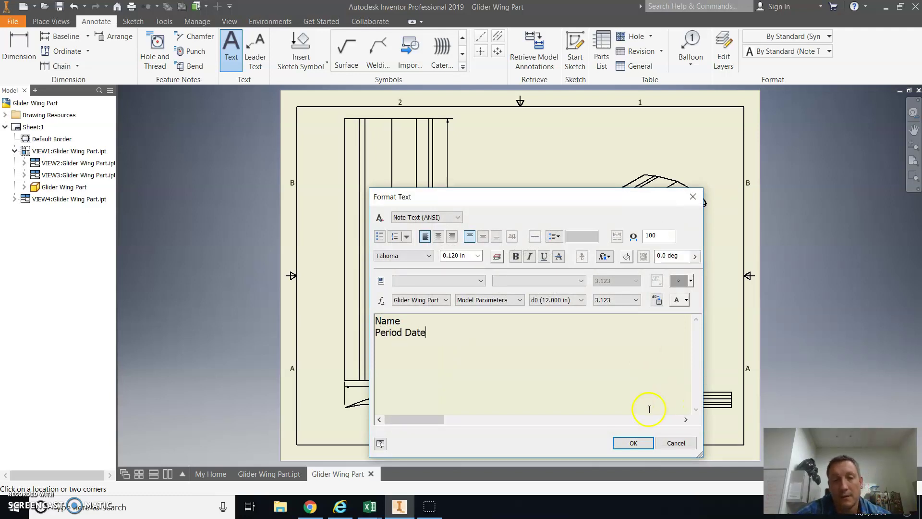
{"action": "key", "text": "Return"}
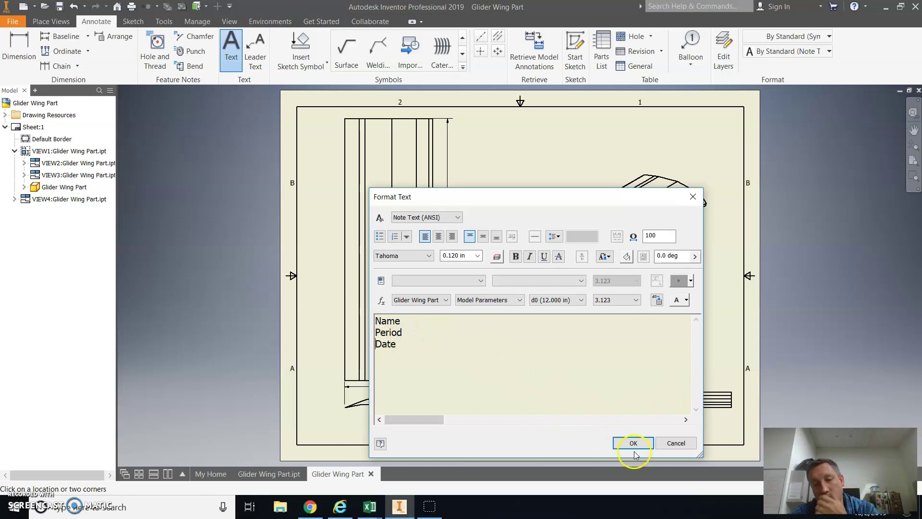
{"action": "left_click", "coordinate": [632, 442]}
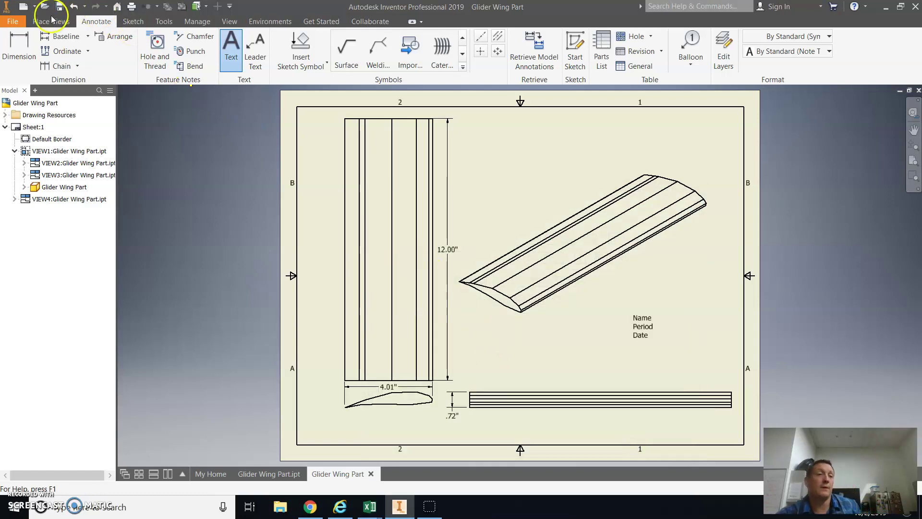
- Print one copy of the glider wing sheet at 1:1
{"action": "key", "text": "ctrl+p"}
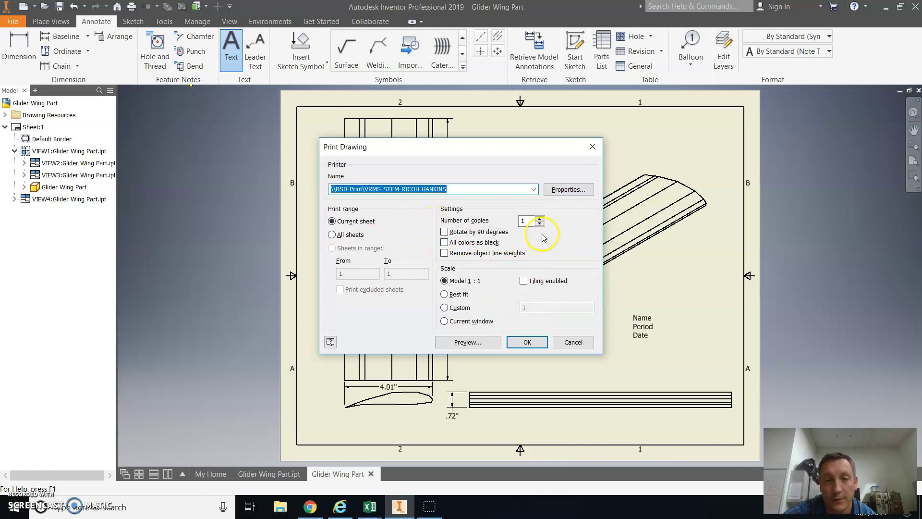
{"action": "left_click", "coordinate": [527, 342]}
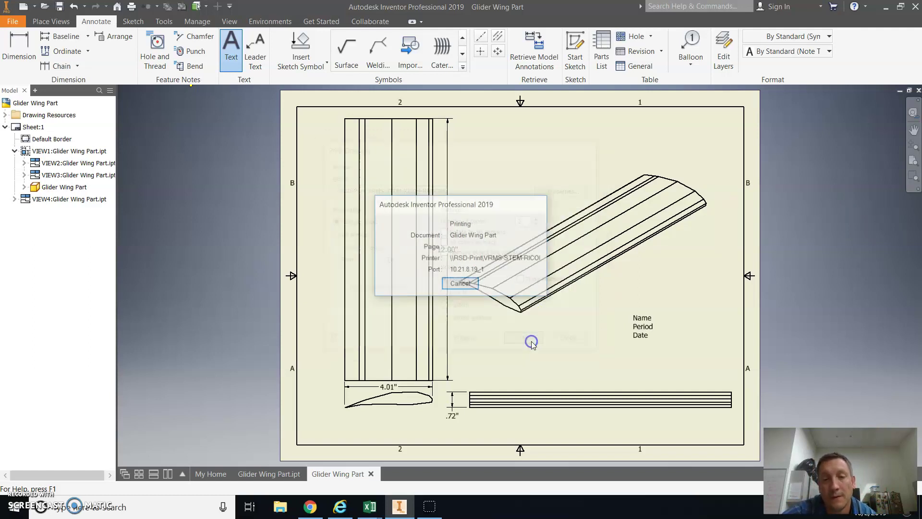
{"action": "left_click", "coordinate": [495, 361]}
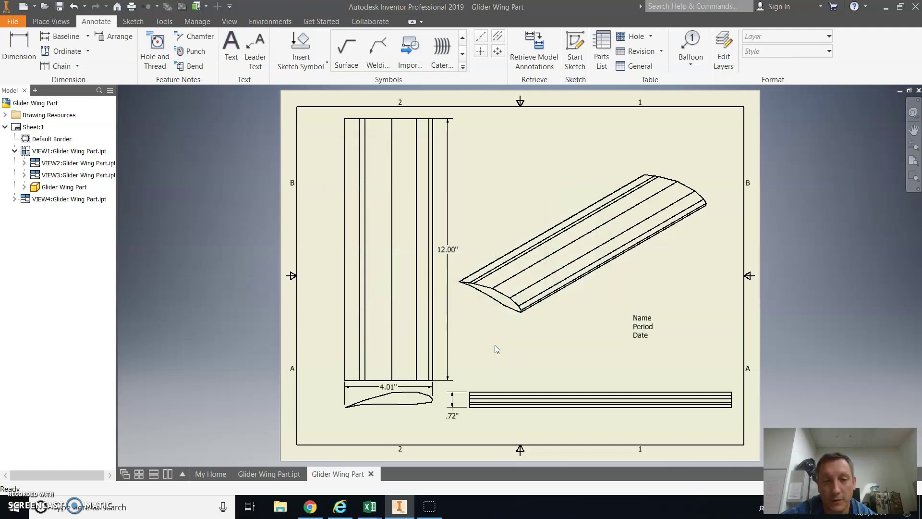
- Create a new drawing, Drawing6, from the default template
{"action": "left_click", "coordinate": [12, 22]}
{"action": "left_click", "coordinate": [37, 64]}
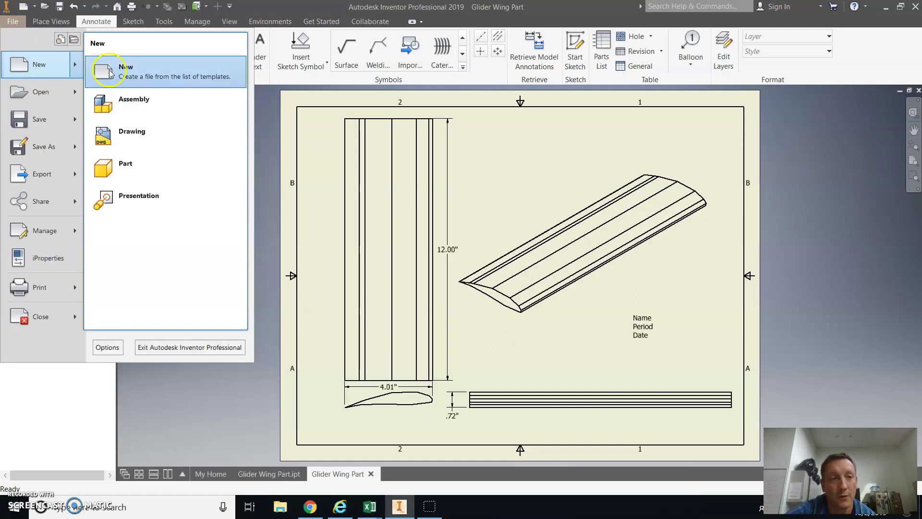
{"action": "left_click", "coordinate": [144, 128]}
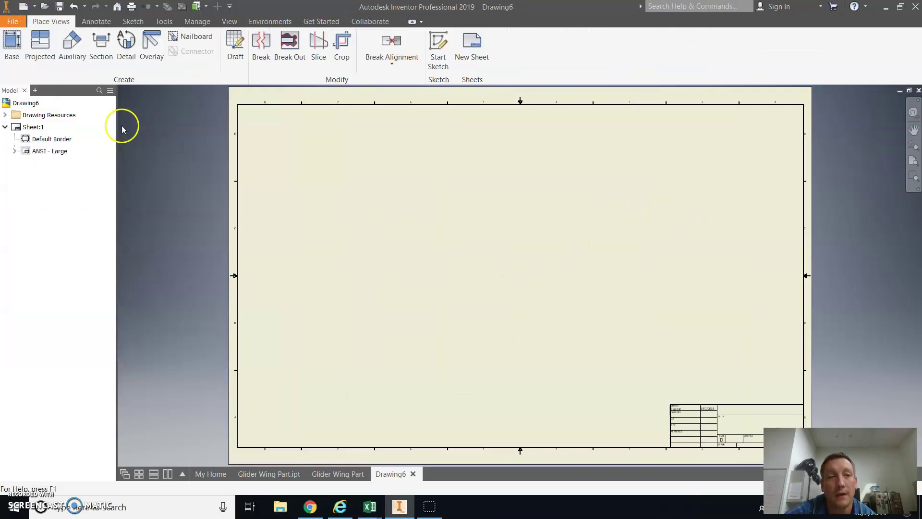
{"action": "left_click", "coordinate": [25, 140]}
- Set Sheet:1 to A size and delete the ANSI - Large title block
{"action": "right_click", "coordinate": [19, 127]}
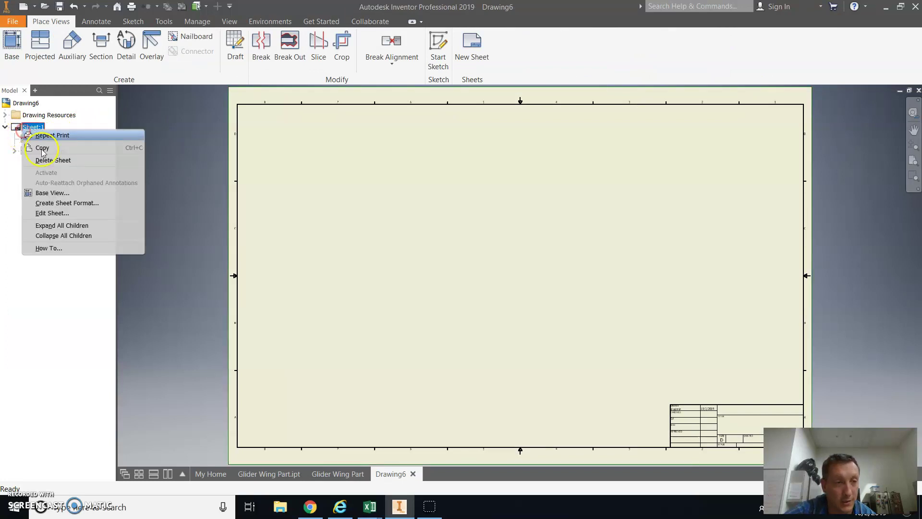
{"action": "left_click", "coordinate": [57, 202]}
{"action": "left_click", "coordinate": [160, 167]}
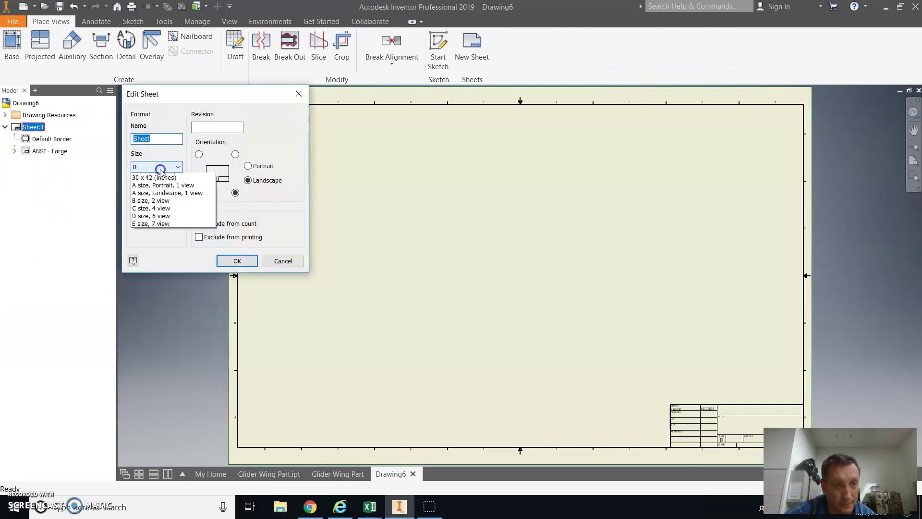
{"action": "left_click", "coordinate": [163, 178]}
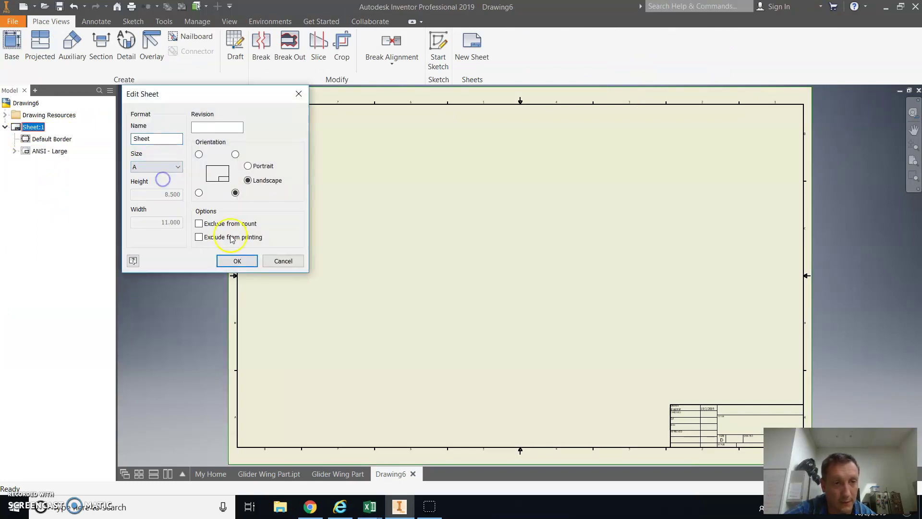
{"action": "left_click", "coordinate": [236, 260]}
{"action": "right_click", "coordinate": [34, 150]}
{"action": "left_click", "coordinate": [63, 168]}
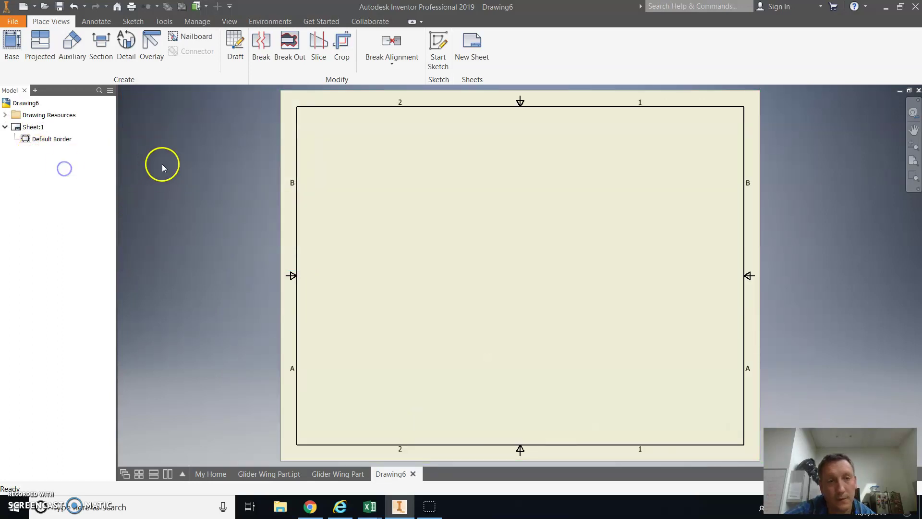
- Place a 1:1 base view of Glider Wing Part.ipt's airfoil profile on the sheet
{"action": "left_click", "coordinate": [12, 42]}
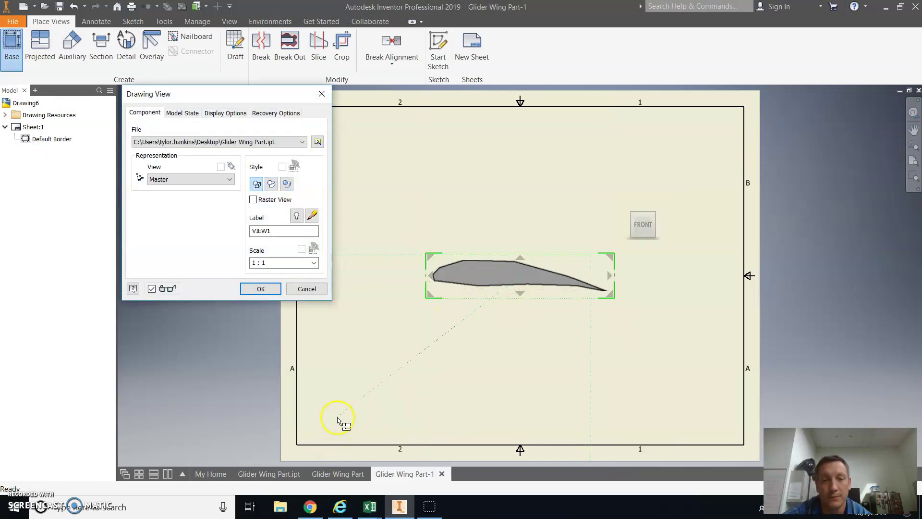
{"action": "left_click", "coordinate": [262, 288]}
{"action": "left_click", "coordinate": [602, 254]}
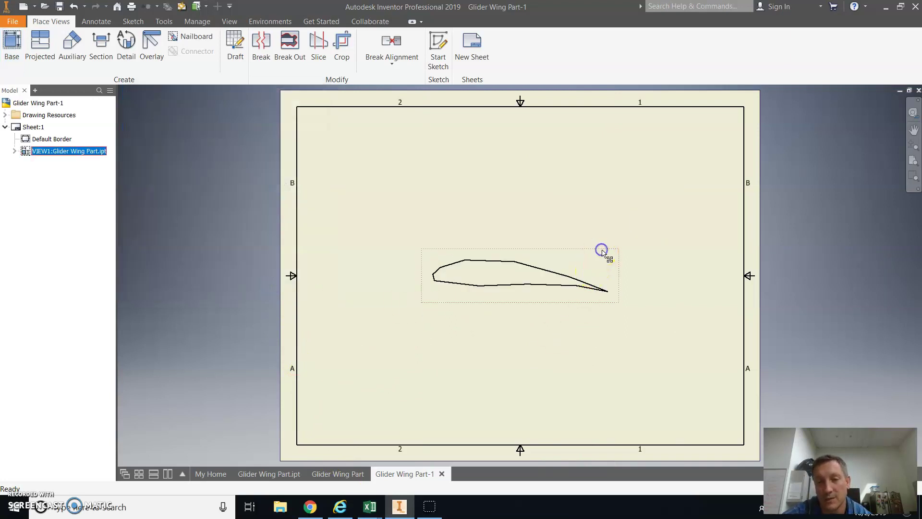
- Copy the airfoil view and paste the copy, VIEW2, below the first
{"action": "right_click", "coordinate": [601, 246]}
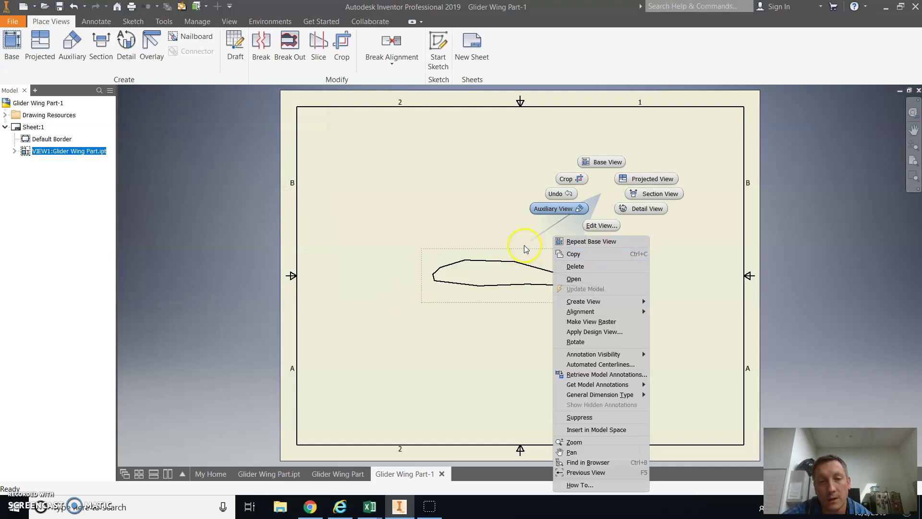
{"action": "left_click", "coordinate": [468, 213]}
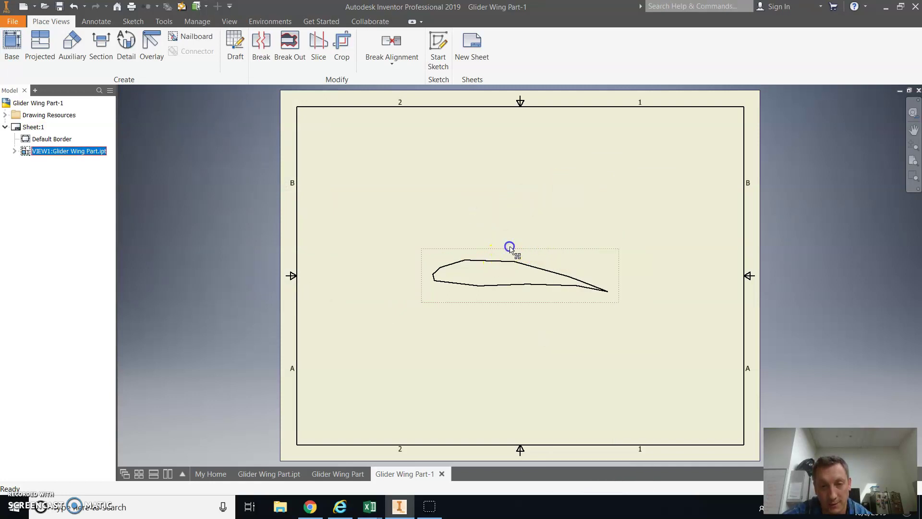
{"action": "right_click", "coordinate": [511, 247]}
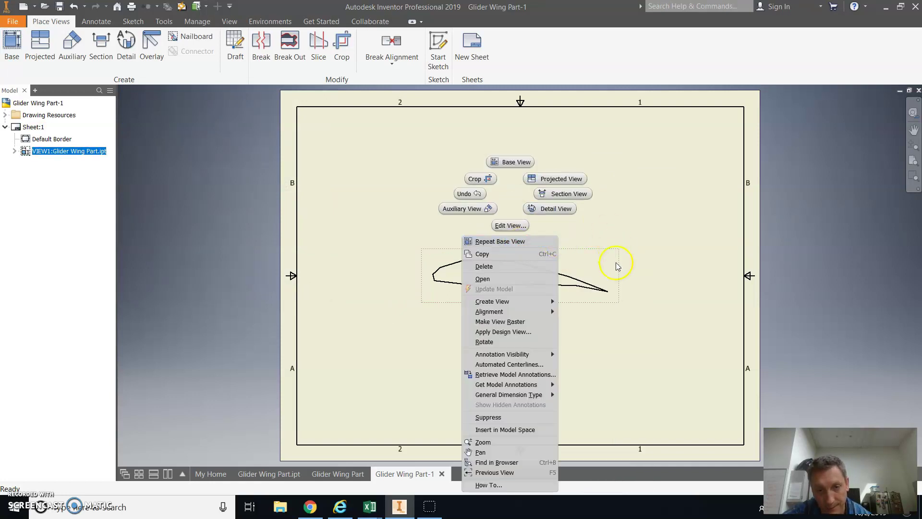
{"action": "left_click", "coordinate": [621, 286]}
{"action": "right_click", "coordinate": [544, 252]}
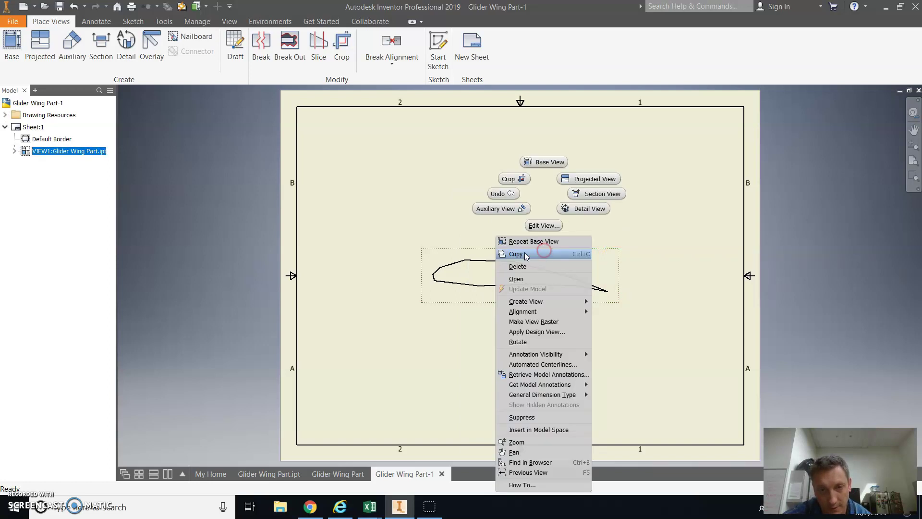
{"action": "left_click", "coordinate": [525, 253]}
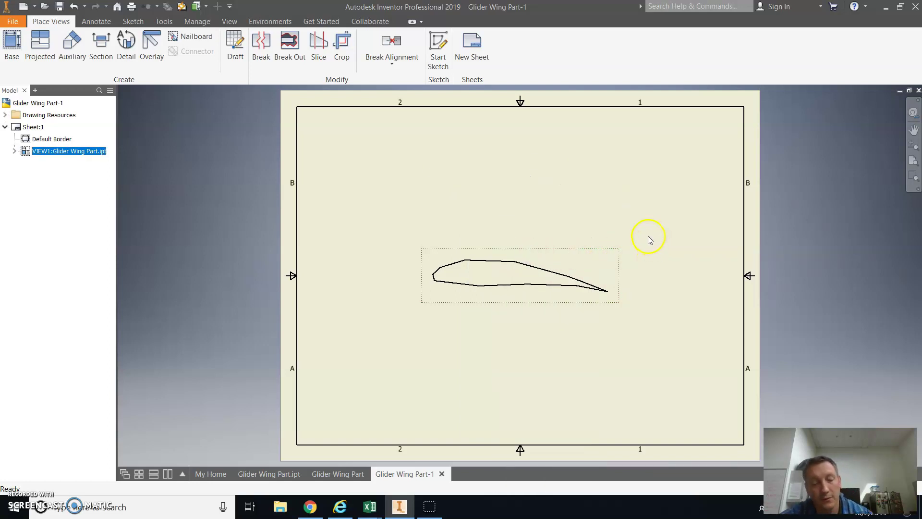
{"action": "key", "text": "ctrl+v"}
{"action": "left_click_drag", "start_coordinate": [268, 434], "coordinate": [473, 331]}
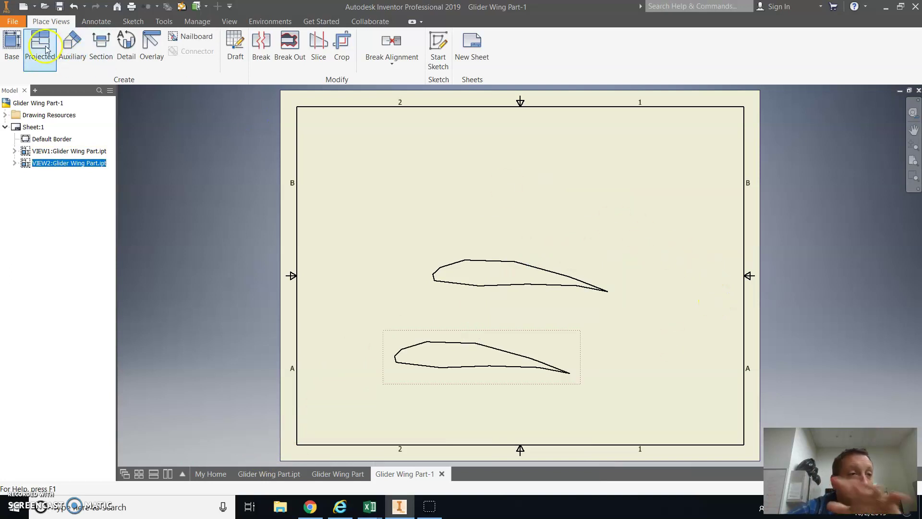
- Add a 'Name' text note near the top of the airfoil sheet and print it
{"action": "left_click", "coordinate": [96, 21]}
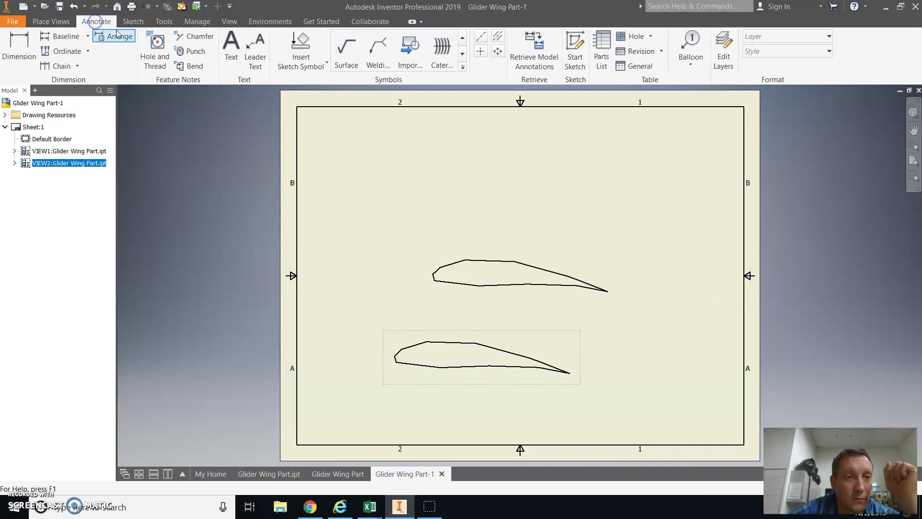
{"action": "left_click", "coordinate": [233, 45]}
{"action": "left_click", "coordinate": [510, 338]}
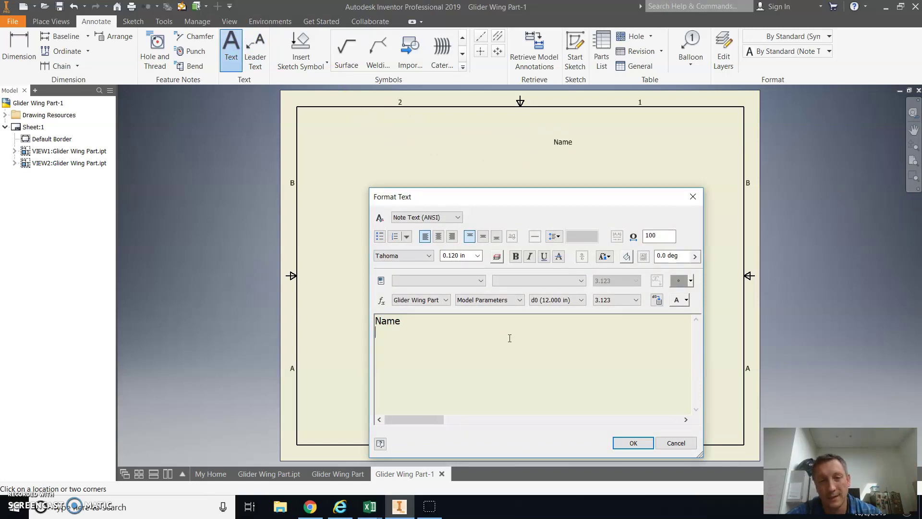
{"action": "left_click", "coordinate": [644, 443]}
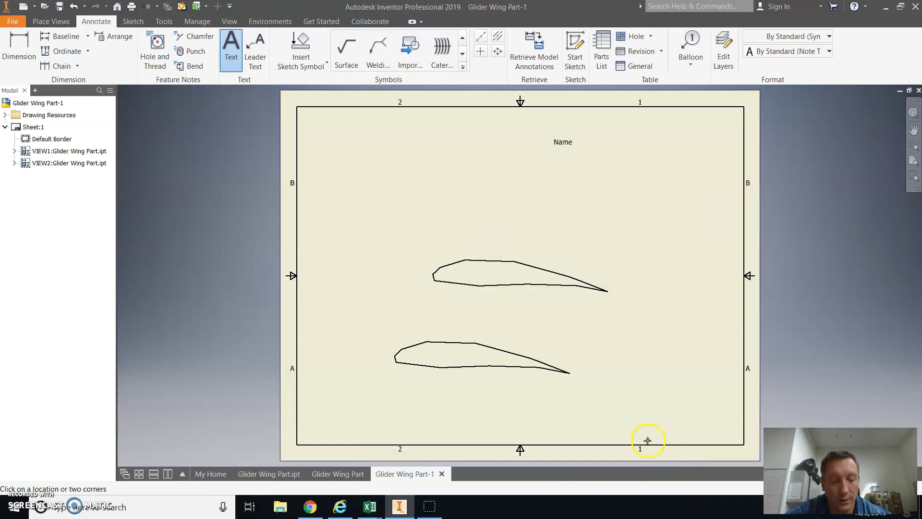
{"action": "key", "text": "ctrl+p"}
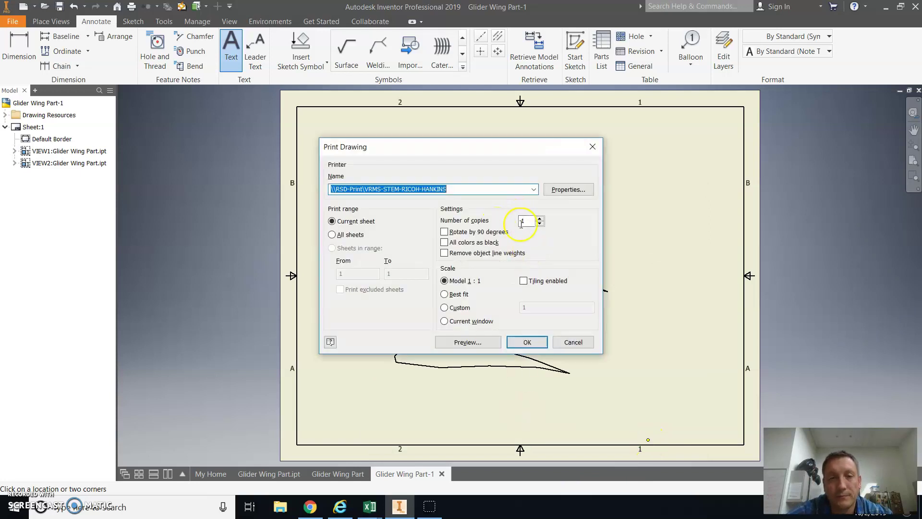
{"action": "left_click", "coordinate": [527, 342]}
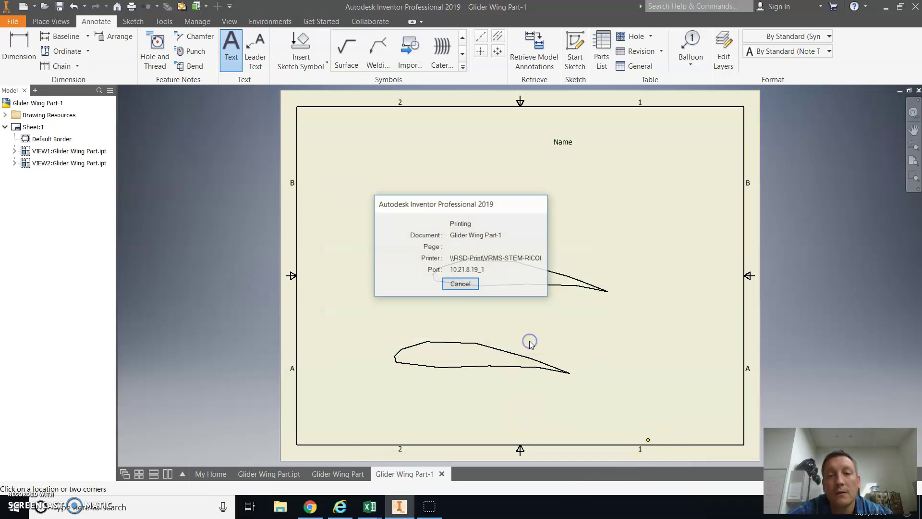